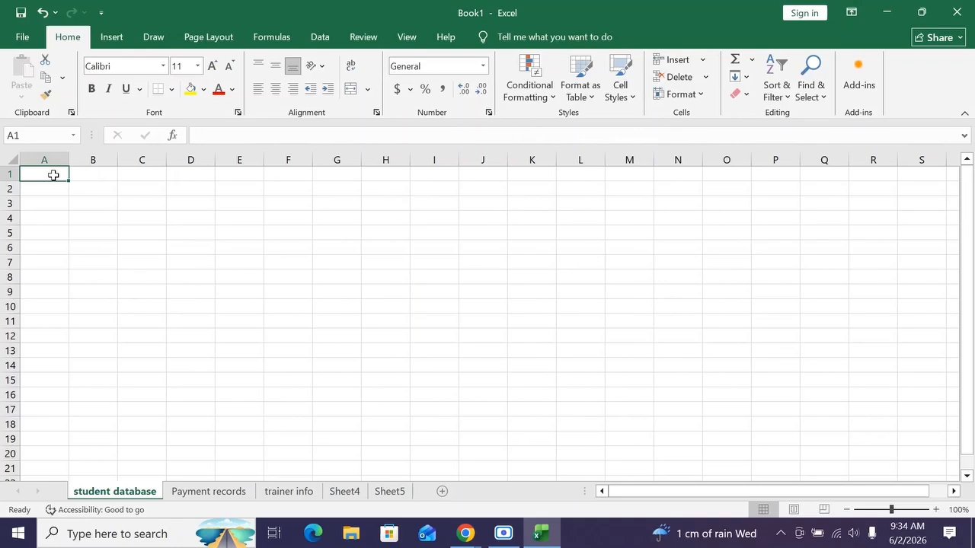
Enter the header ID in cell A1 and the first ID 1001 in A2.
double_click(54, 175)
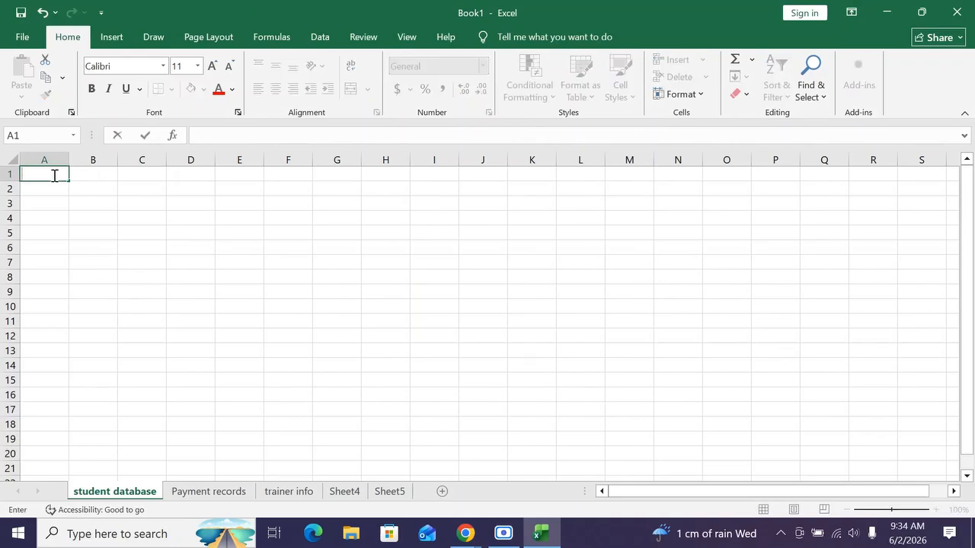
type("ID")
key("Return")
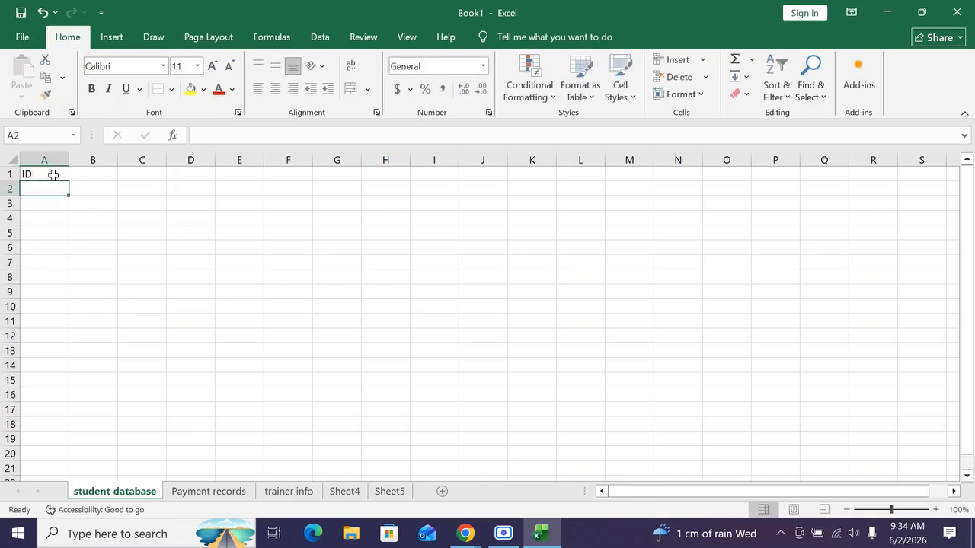
type("1001")
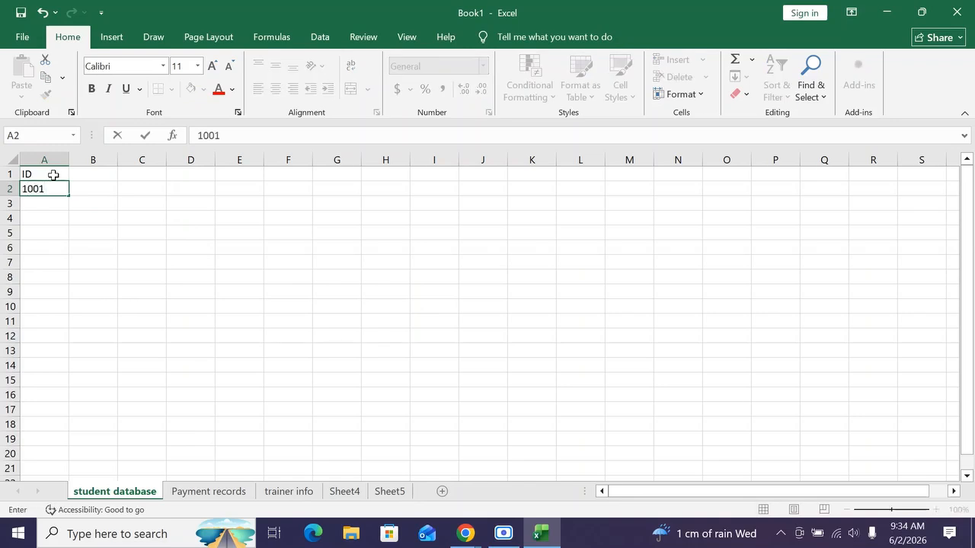
key("Return")
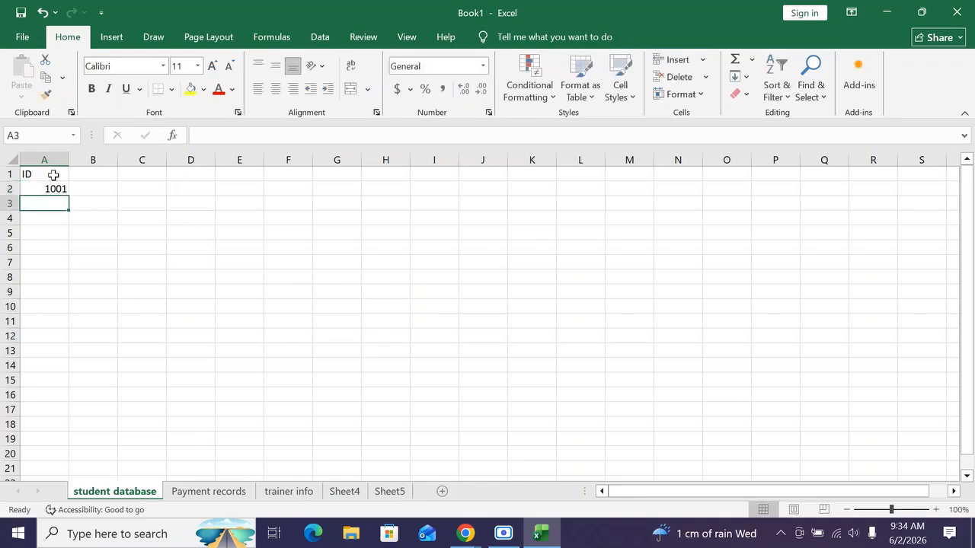
type("1002")
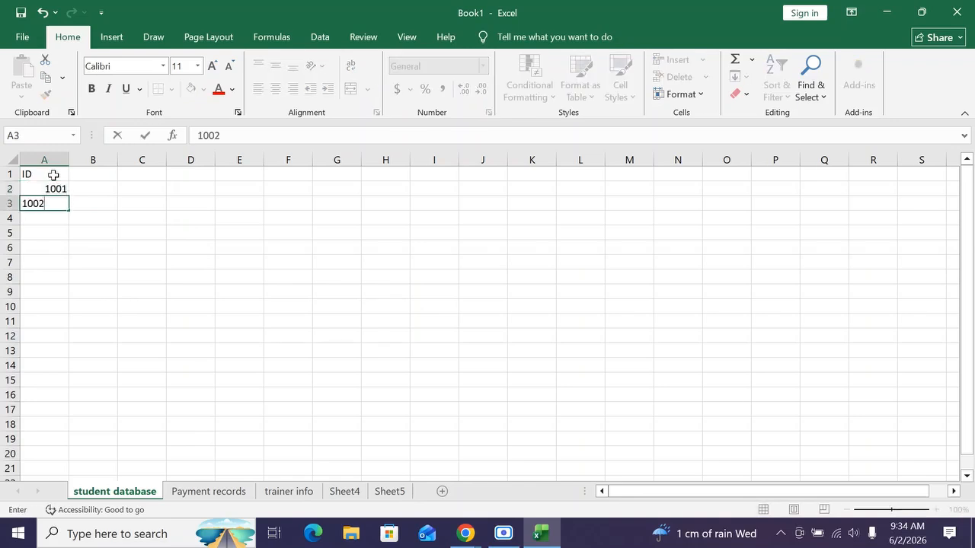
key("Return")
type("100")
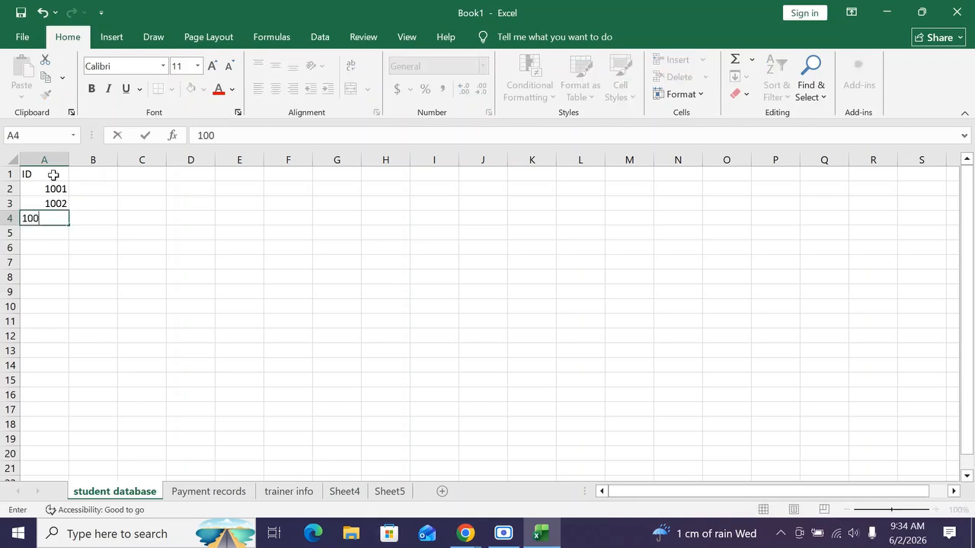
type("3")
left_click_drag(39, 201, 40, 212)
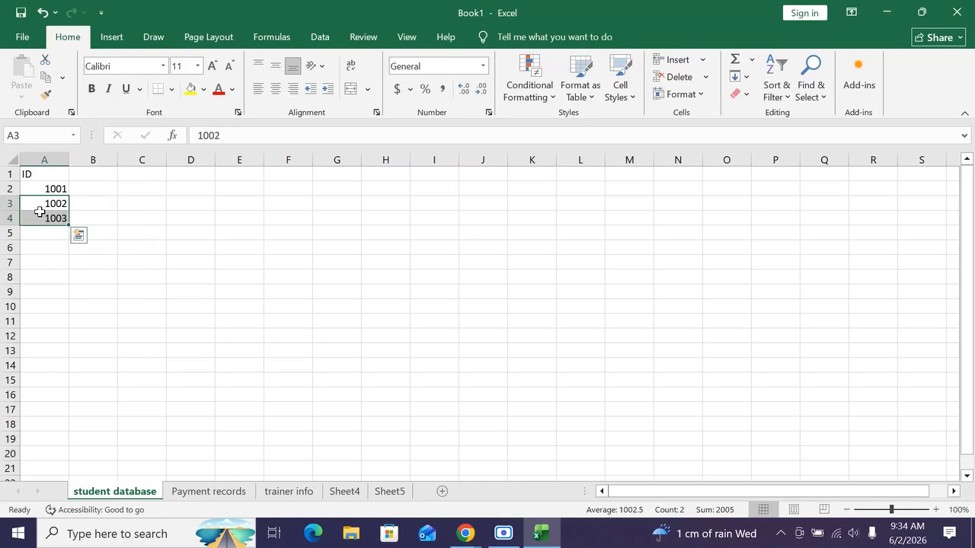
key("Delete")
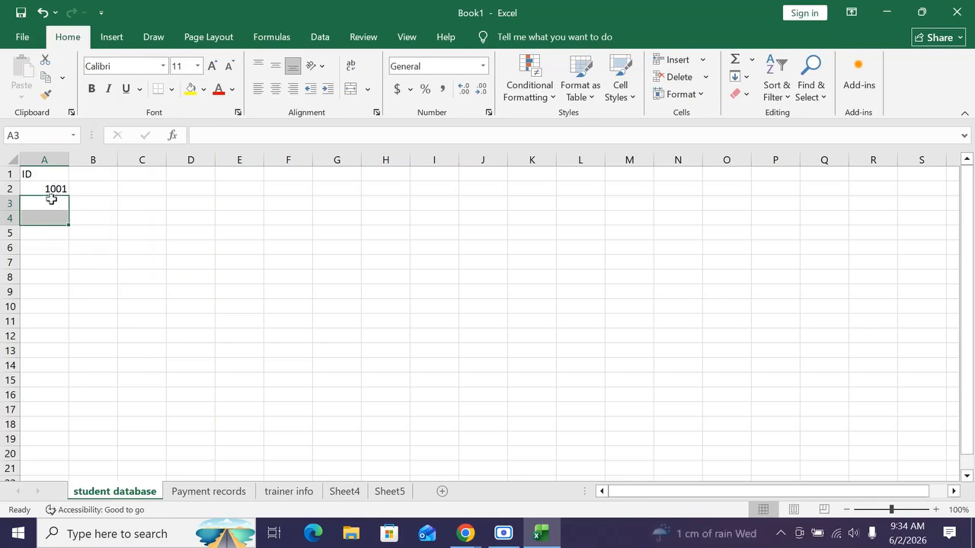
Enter 1002 in A3 and fill the ID series down column A to 1124 in row 125.
left_click(51, 207)
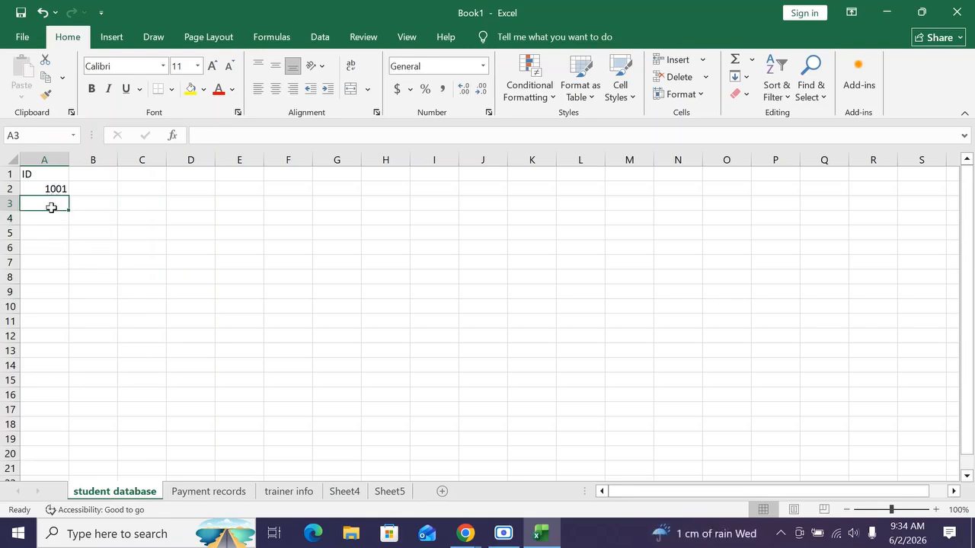
type("10")
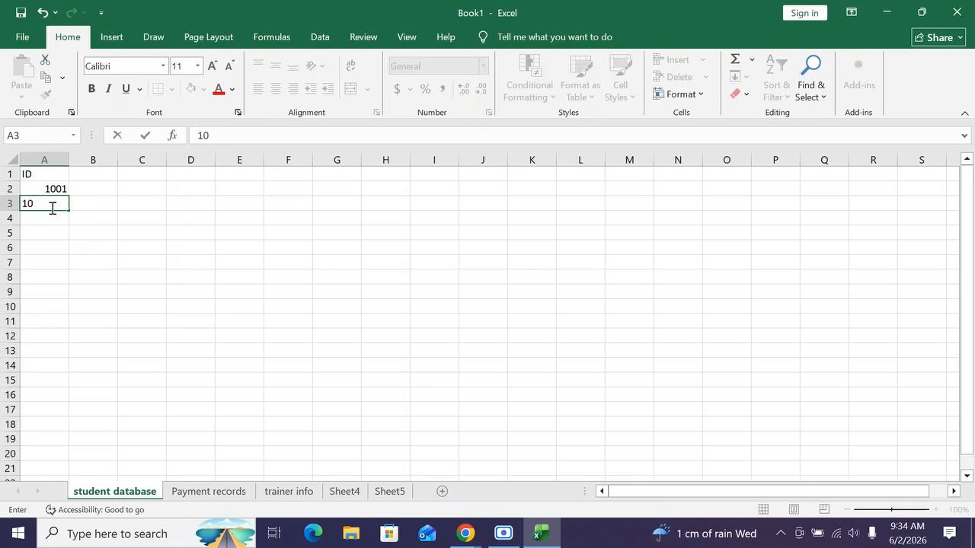
type("02")
key("Return")
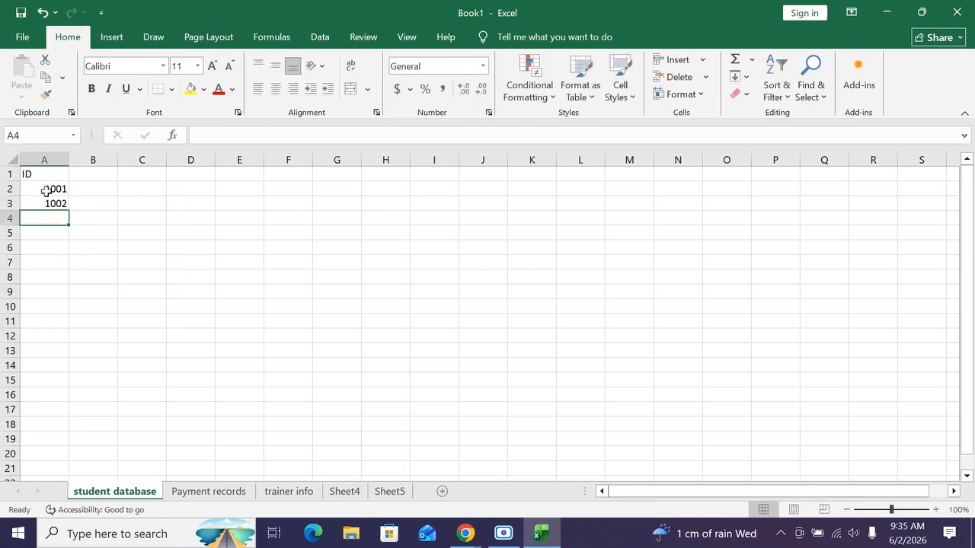
left_click_drag(46, 190, 48, 202)
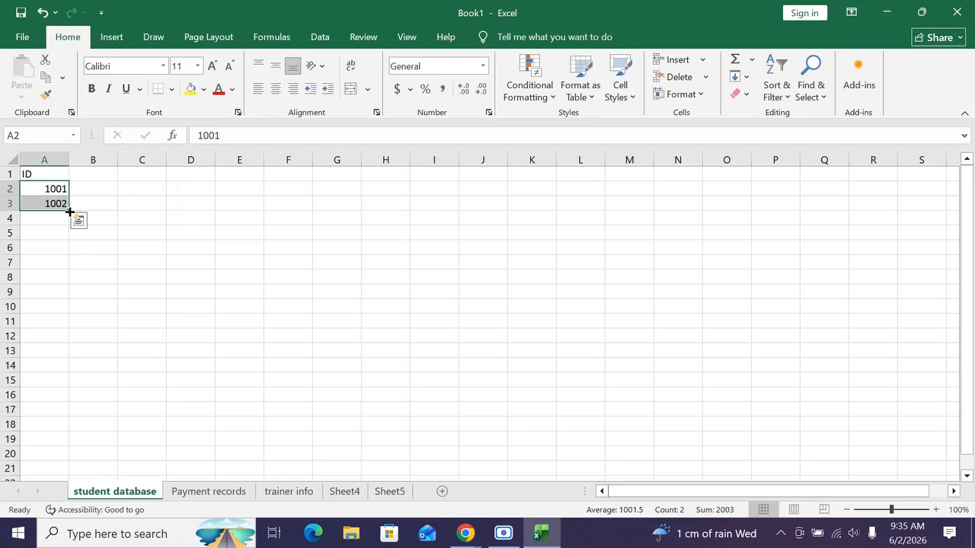
left_click_drag(69, 212, 61, 508)
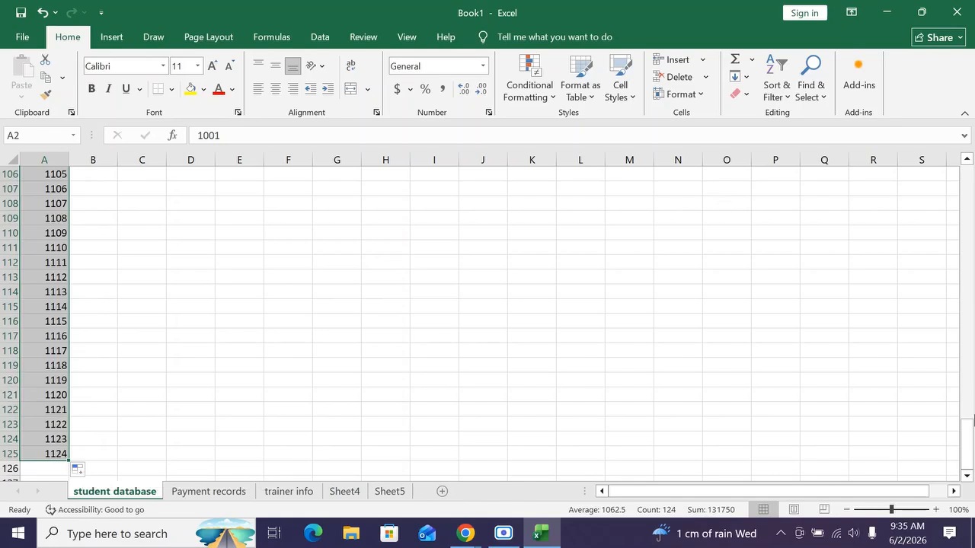
left_click_drag(969, 434, 967, 173)
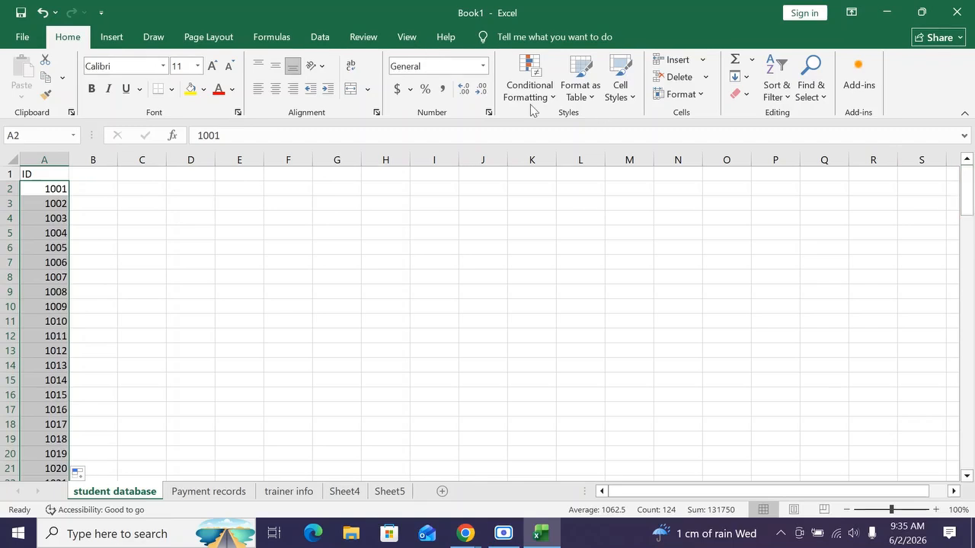
Enter the header Additional mark in cell B1.
left_click(99, 177)
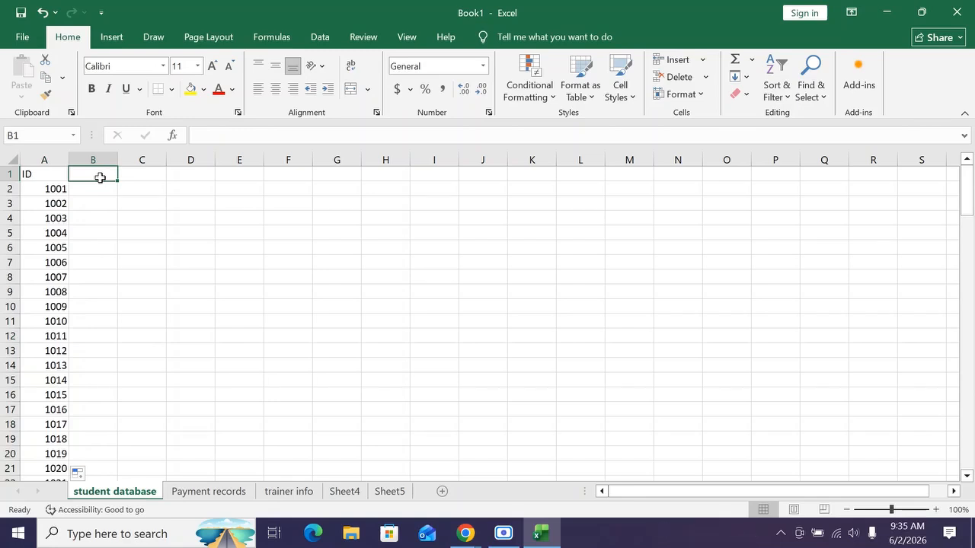
type("A")
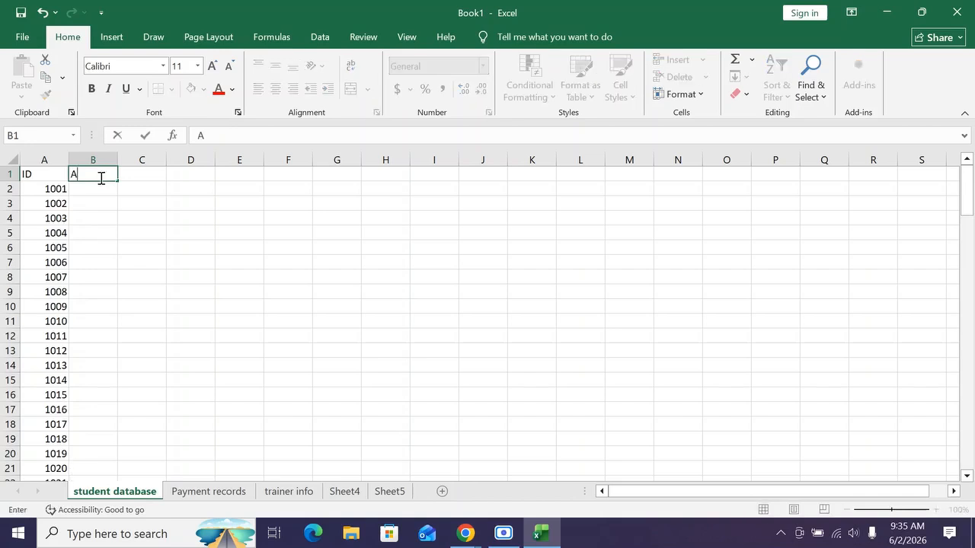
type("dditional")
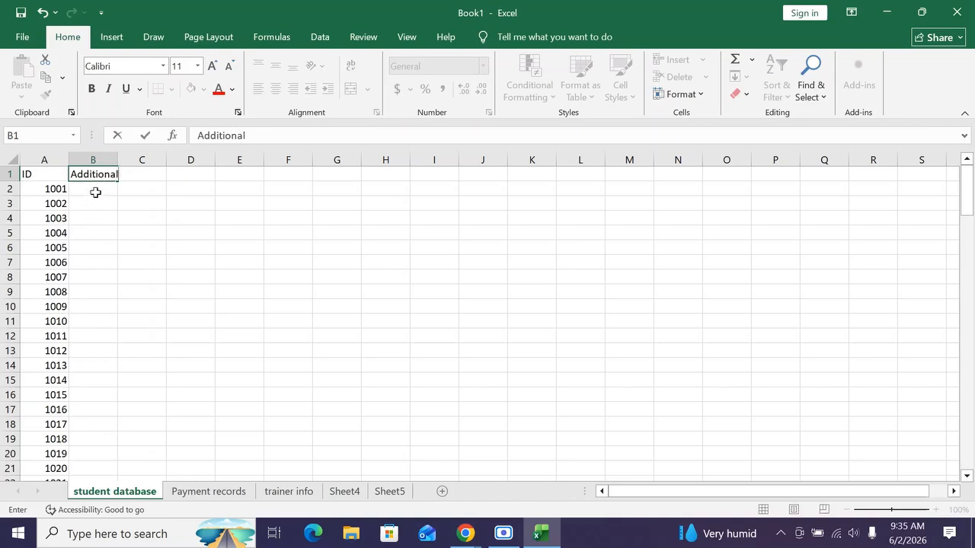
key("Return")
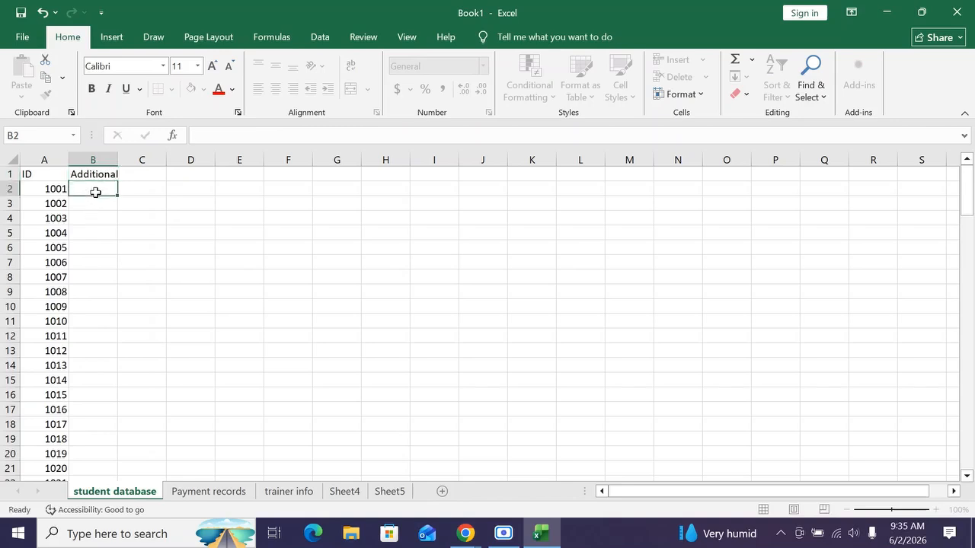
double_click(114, 173)
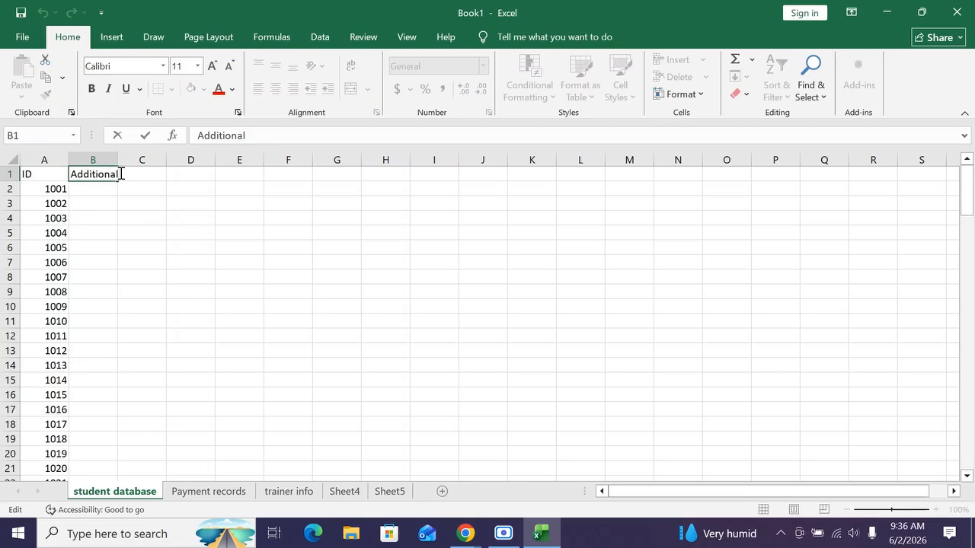
type("mark")
key("Return")
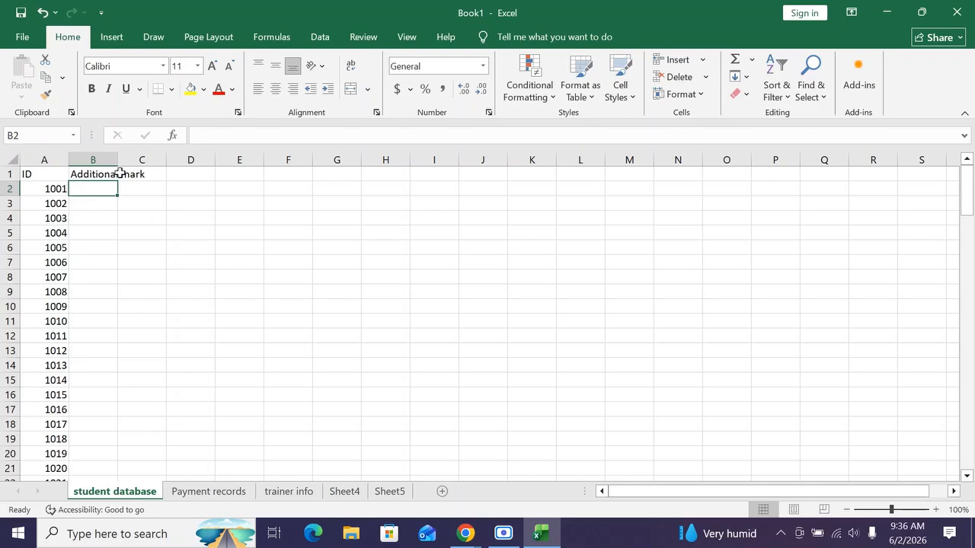
Enter 10 in B2 and fill it down column B alongside all the IDs.
type("10")
key("Return")
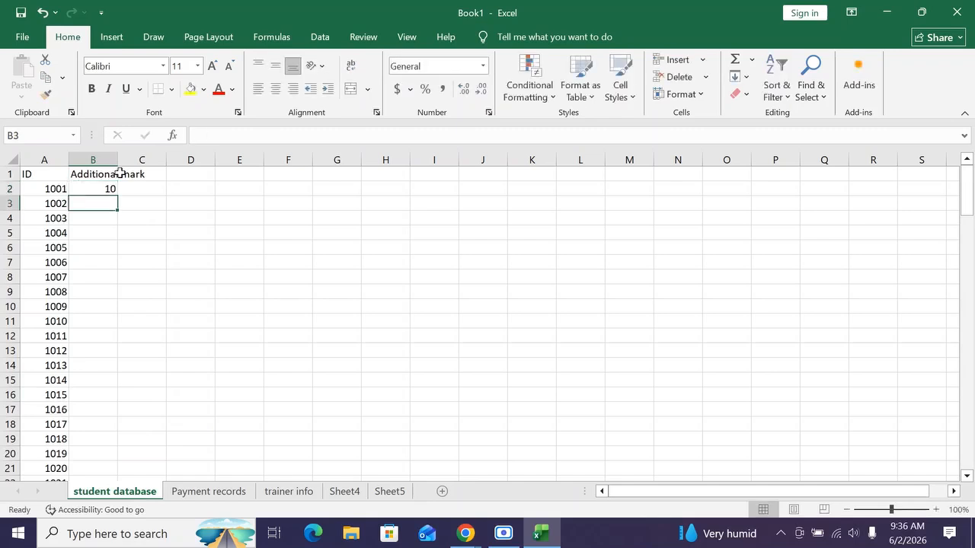
type("10")
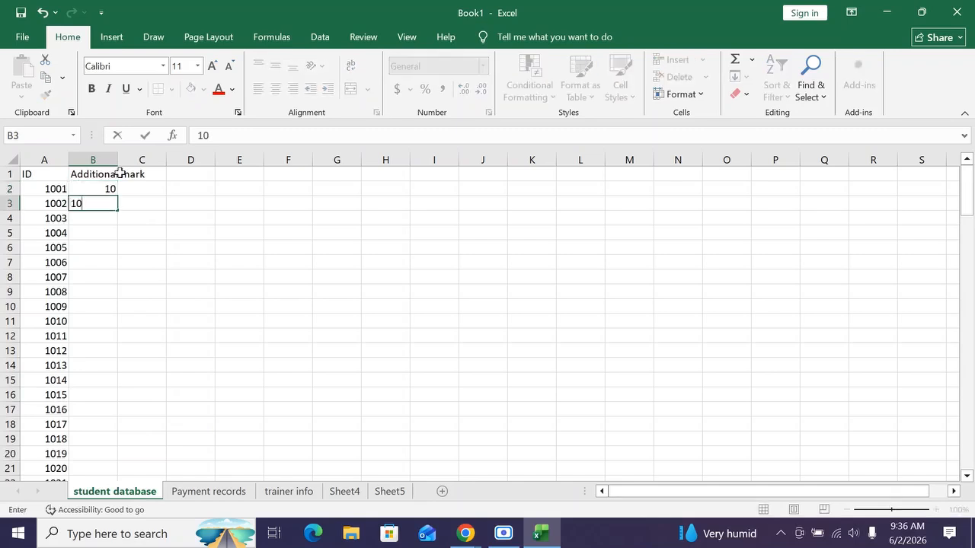
key("BackSpace")
key("BackSpace")
left_click(97, 188)
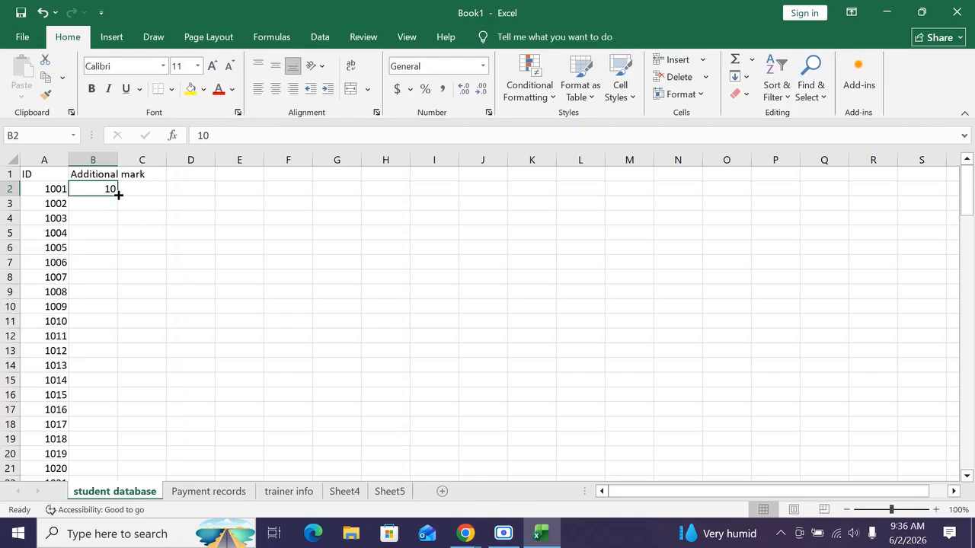
left_click_drag(118, 195, 119, 195)
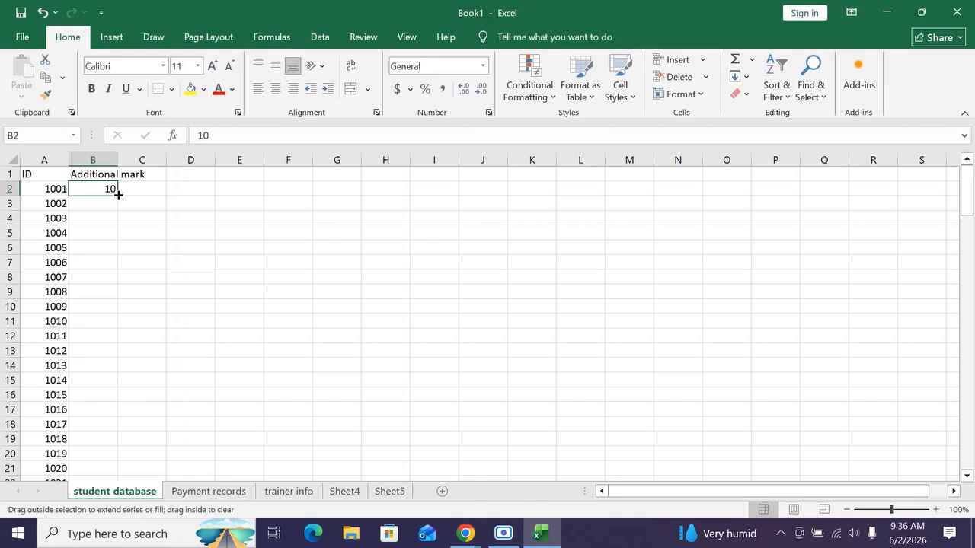
double_click(119, 195)
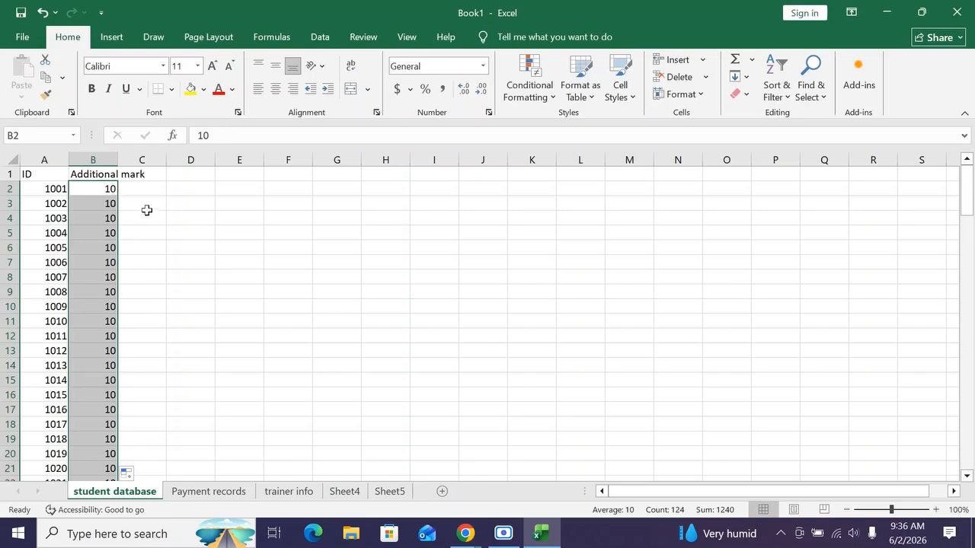
Enter the header STUDENT NAME in cell C1.
left_click(192, 249)
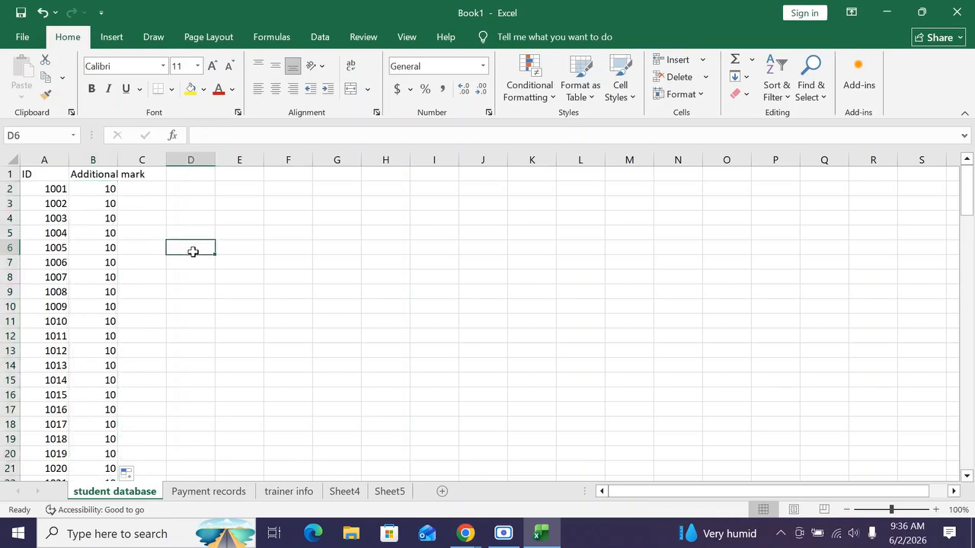
left_click(133, 175)
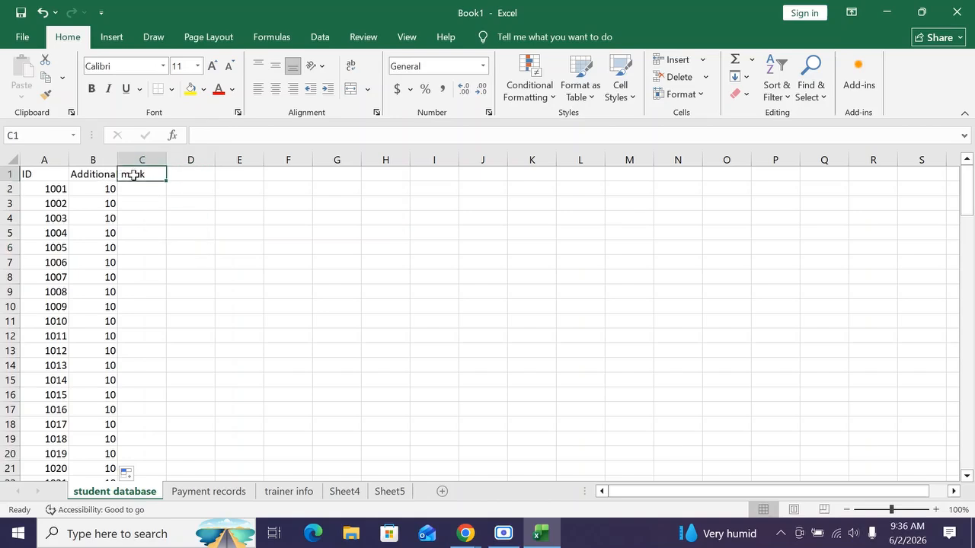
type("STUDEN")
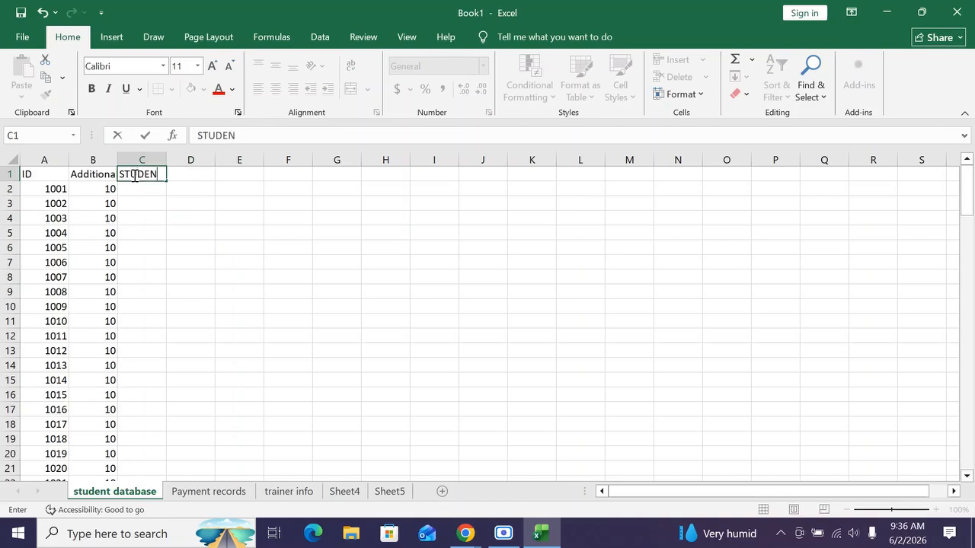
type("T NAME")
key("Return")
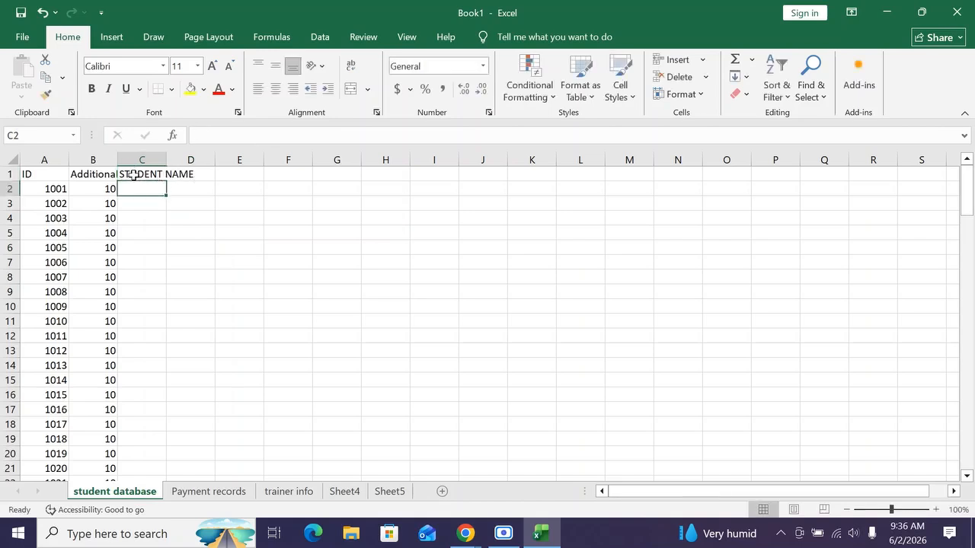
Enter the header COURSE in cell D1.
left_click(229, 236)
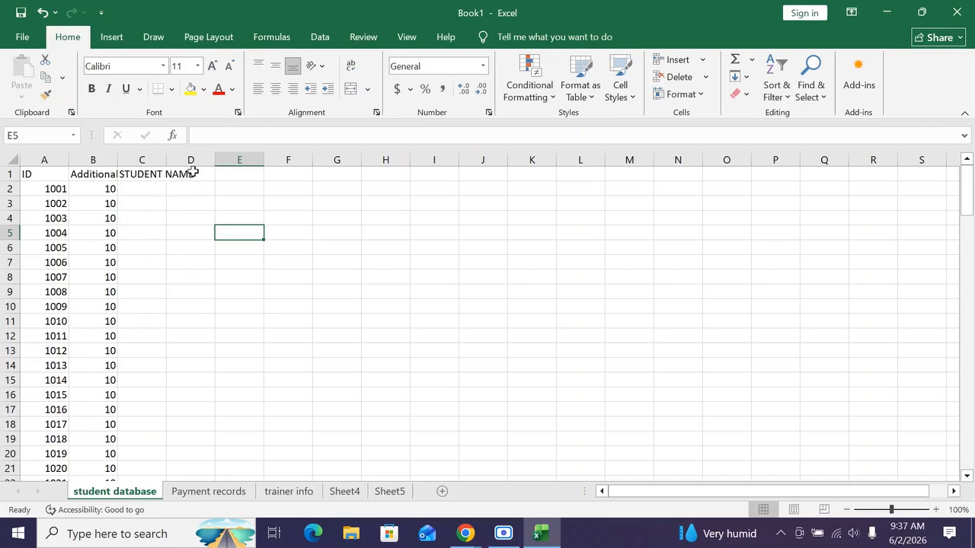
left_click(193, 173)
type("COURSE")
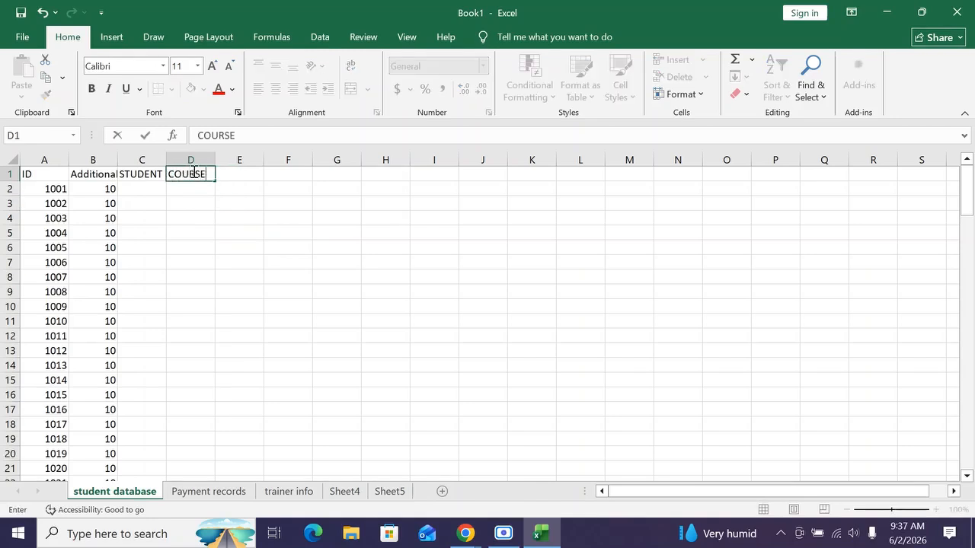
key("Tab")
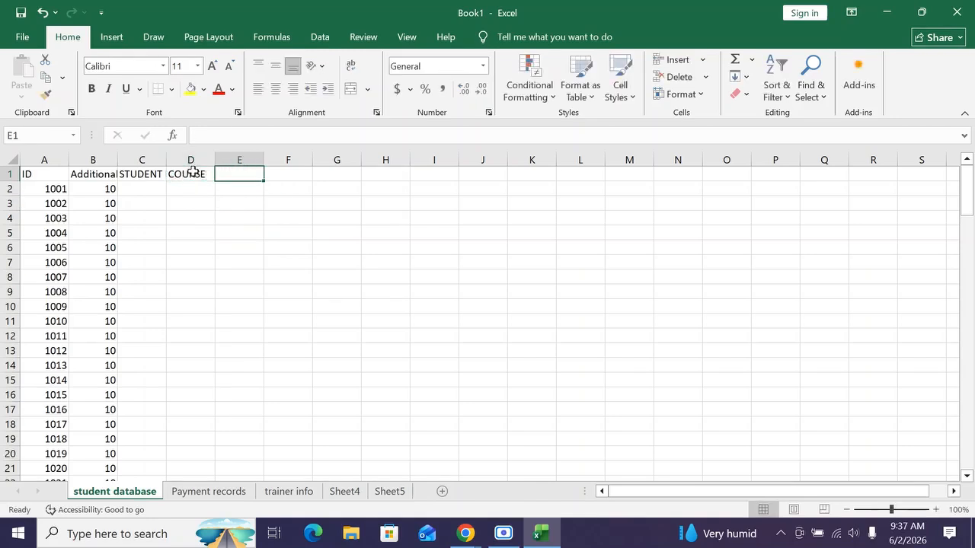
Enter the header AMOUNT DUE in cell E1.
type("AMOUNT DUE")
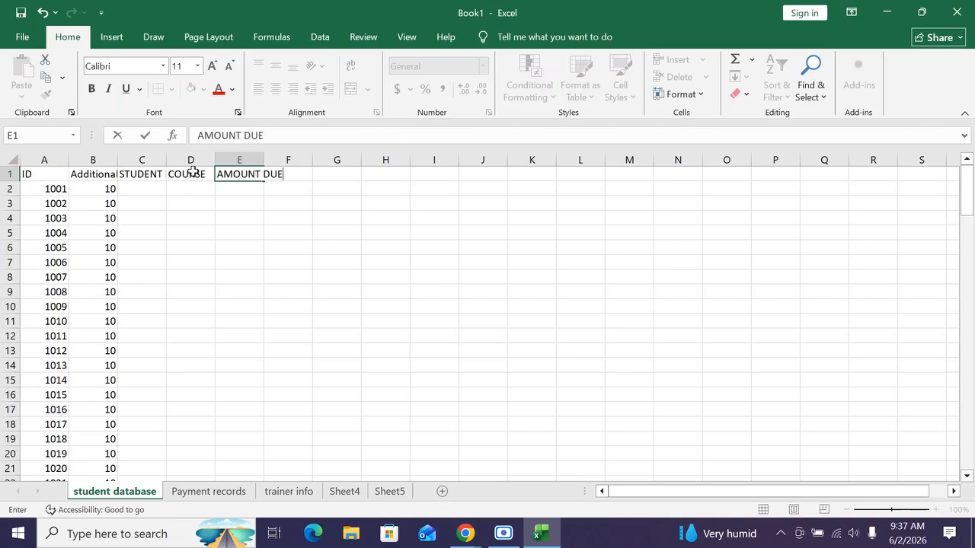
key("Tab")
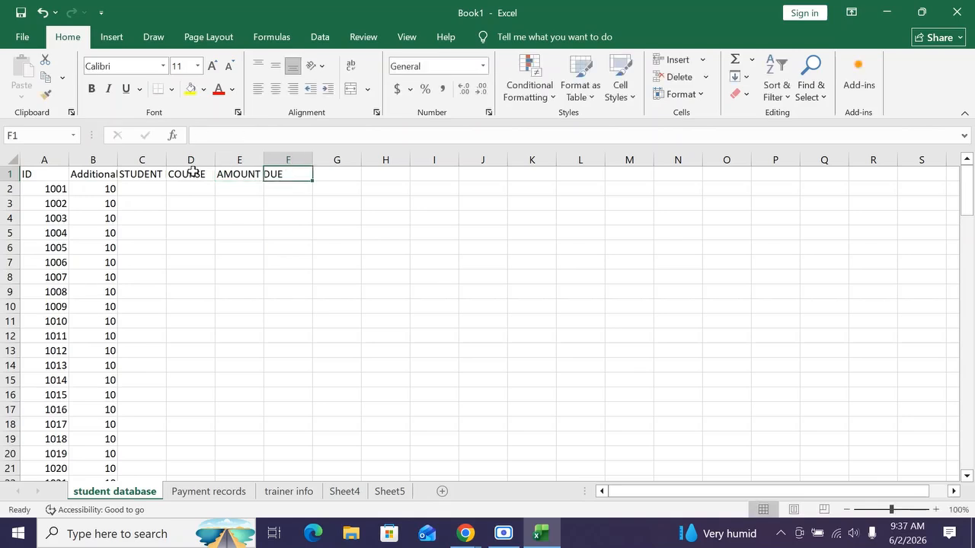
Enter the header AMOUNT PAID in cell F1.
type("AMOUN")
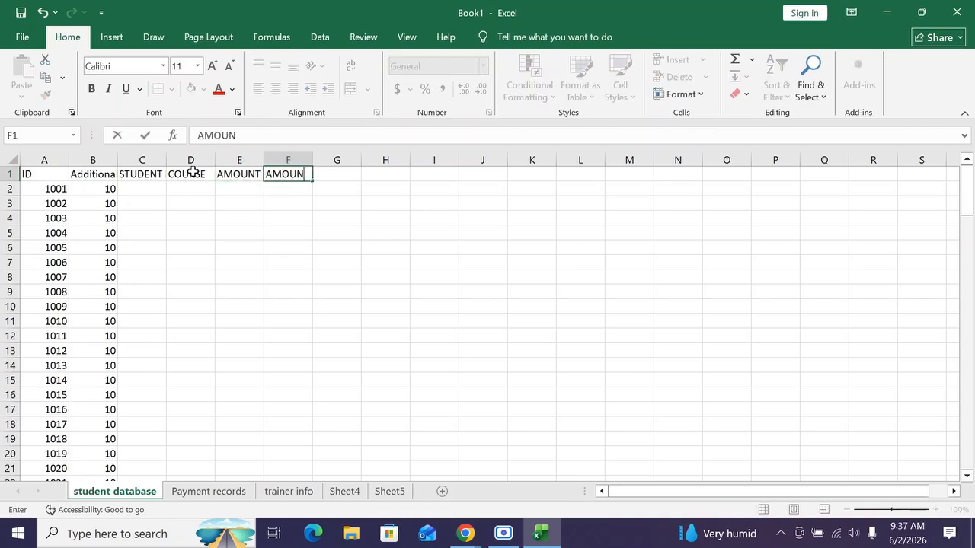
type("T PAID")
key("Tab")
Enter the header OUTSTANDING in cell G1.
type("BALANCE")
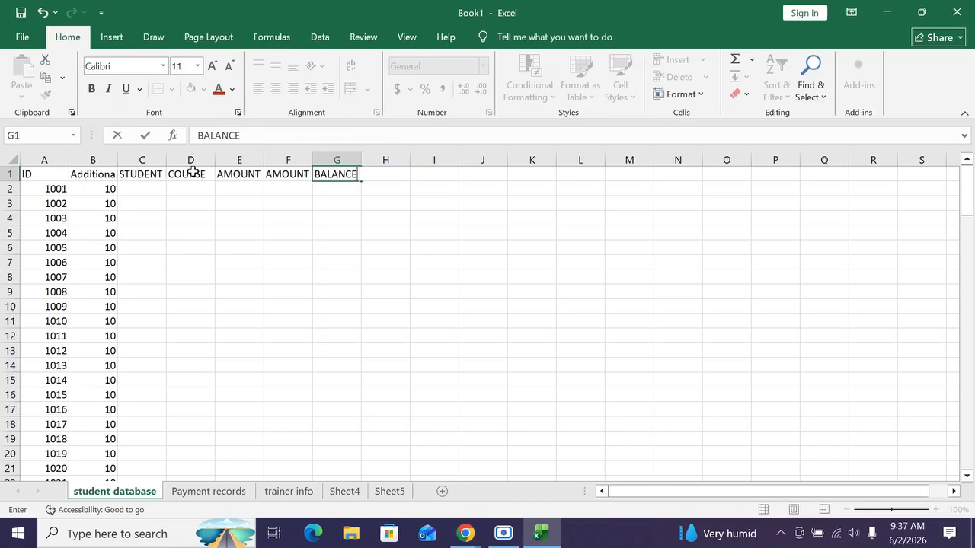
key("BackSpace")
key("BackSpace")
key("BackSpace")
key("BackSpace")
key("BackSpace")
key("BackSpace")
key("BackSpace")
type("OUT")
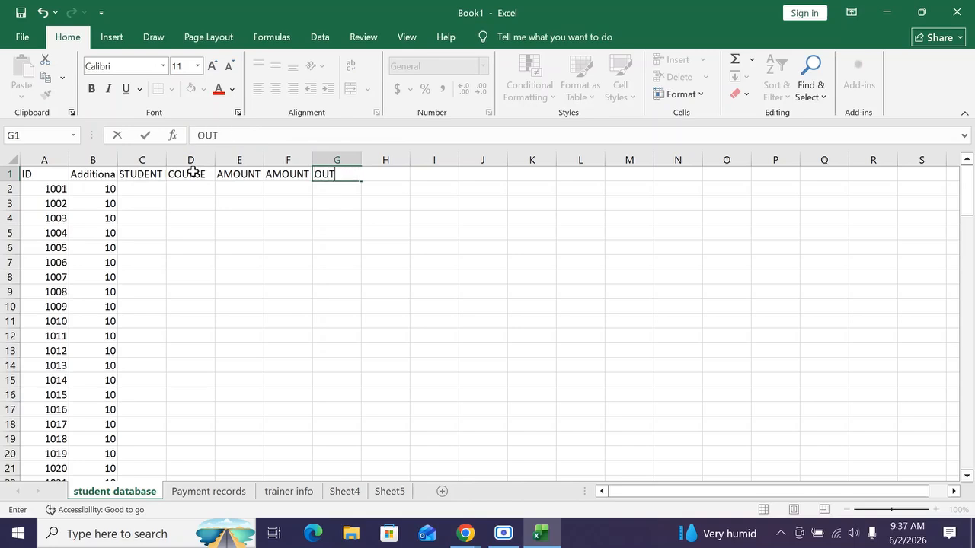
type("STANDING")
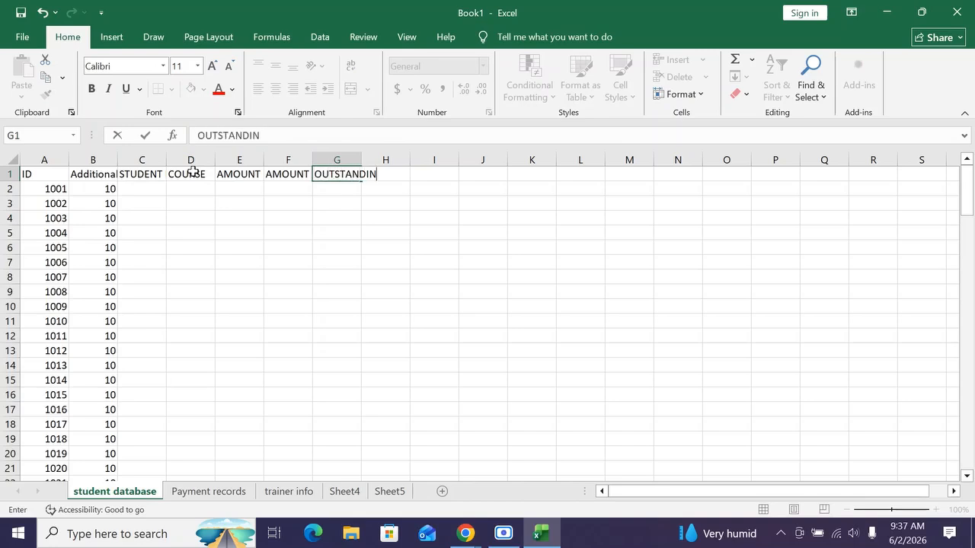
key("Return")
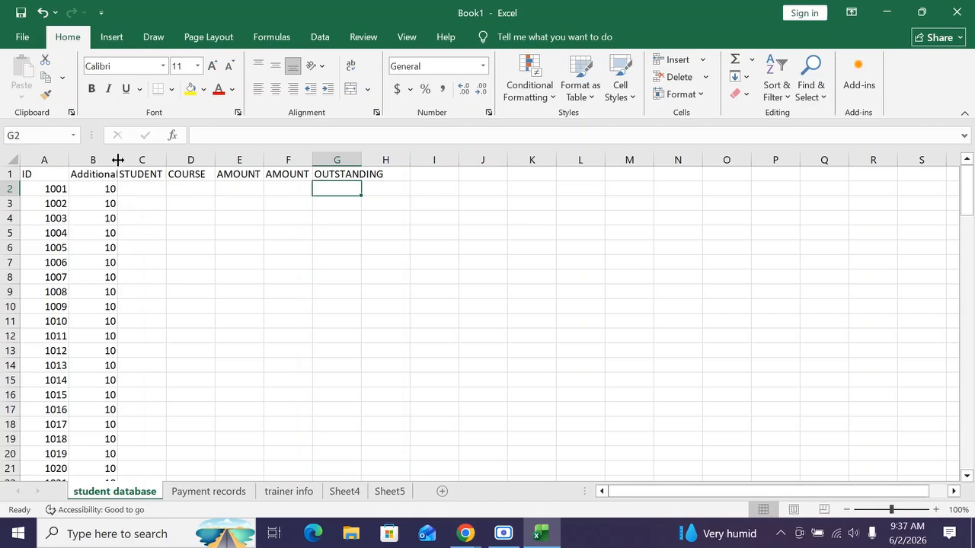
left_click_drag(118, 159, 183, 164)
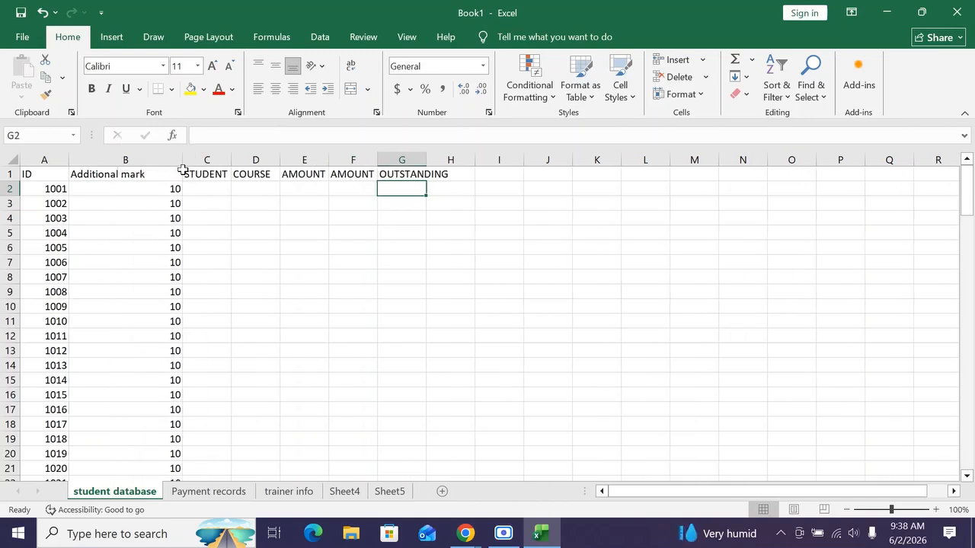
key("ctrl+z")
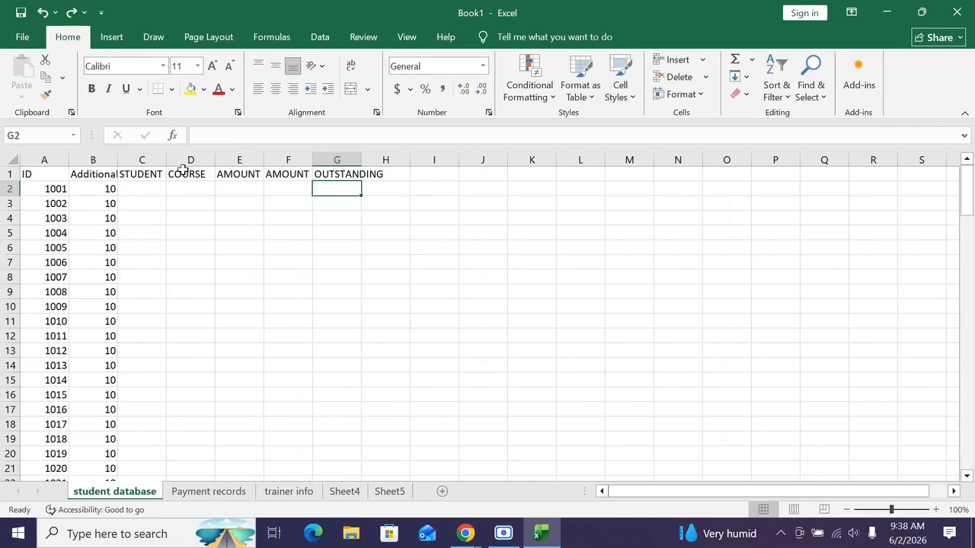
left_click_drag(116, 157, 116, 157)
double_click(117, 157)
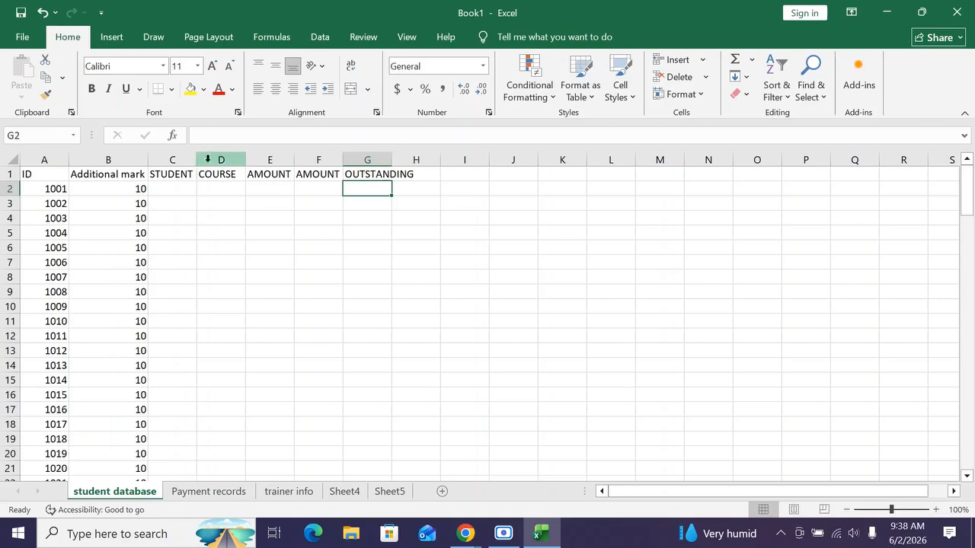
left_click_drag(197, 159, 245, 156)
key("ctrl+z")
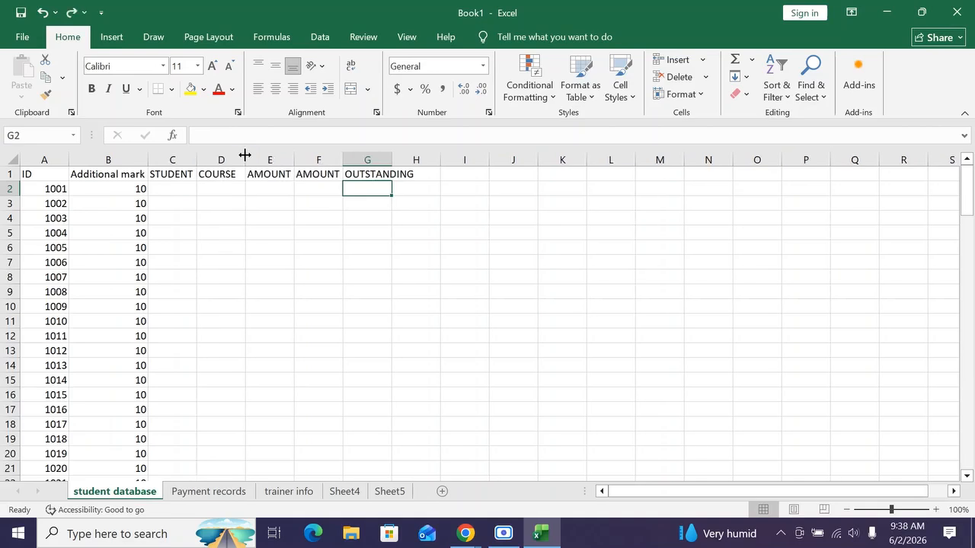
key("ctrl+z")
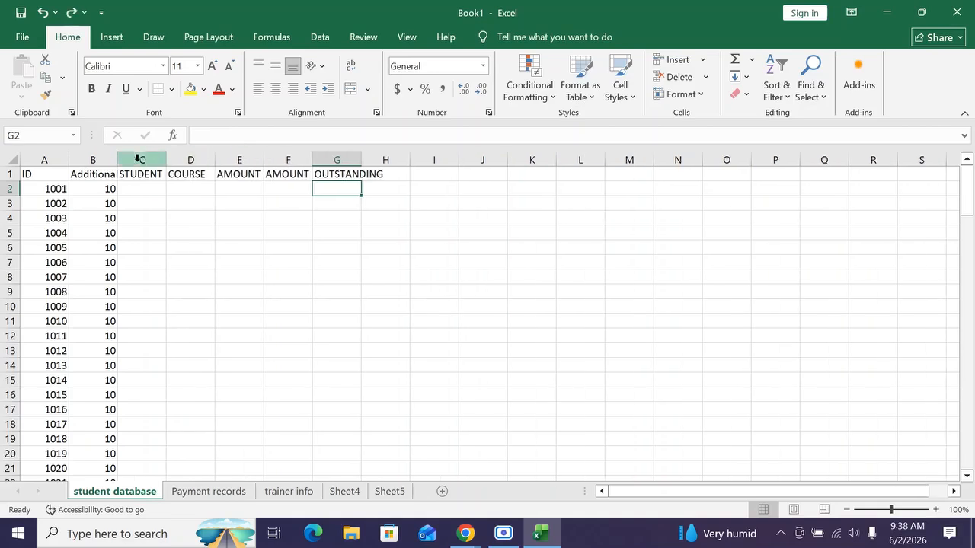
Select columns B through G and widen them all together so the headers fit.
left_click(99, 157)
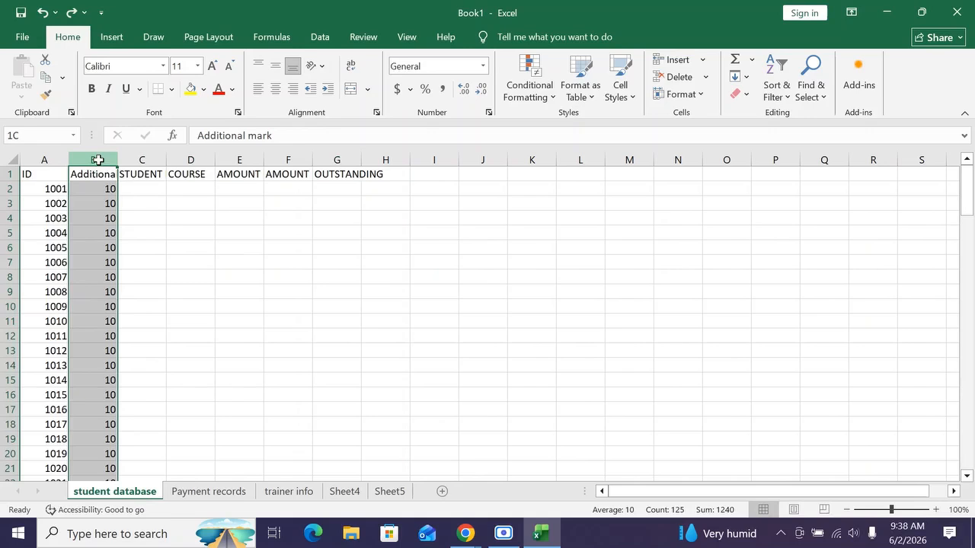
left_click_drag(99, 160, 332, 152)
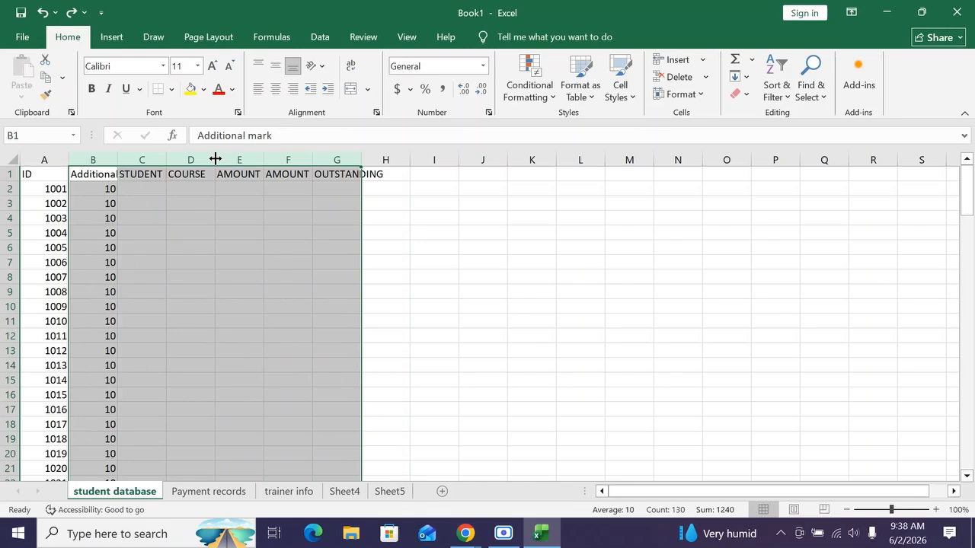
left_click_drag(216, 157, 263, 157)
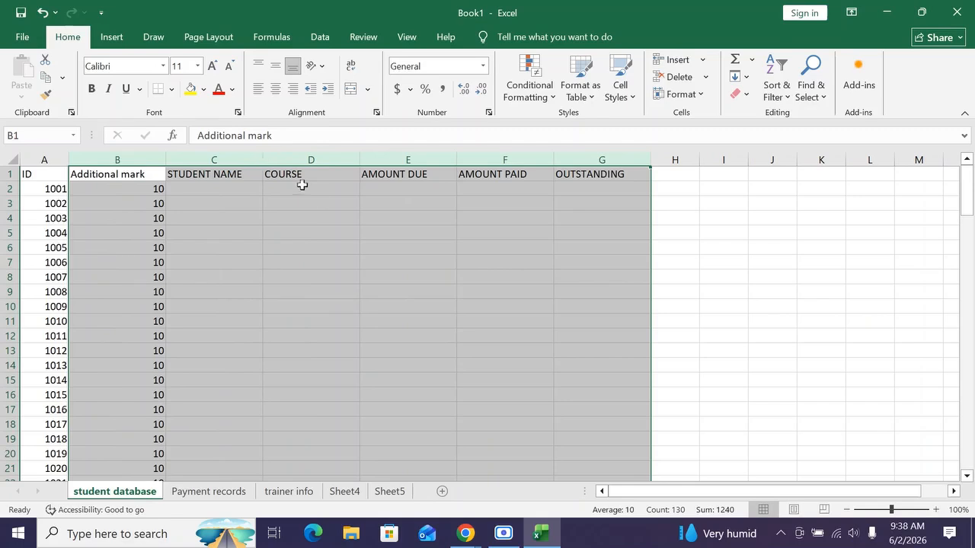
left_click(320, 200)
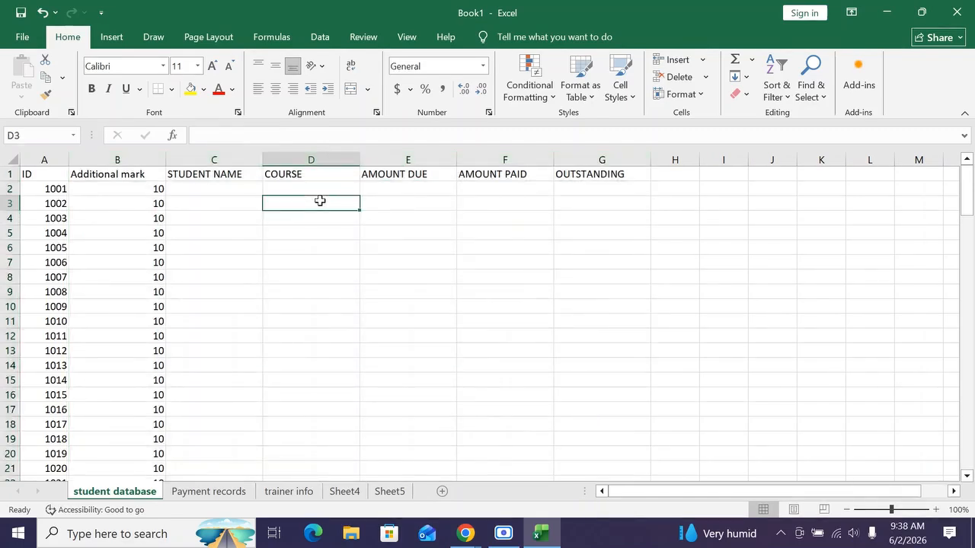